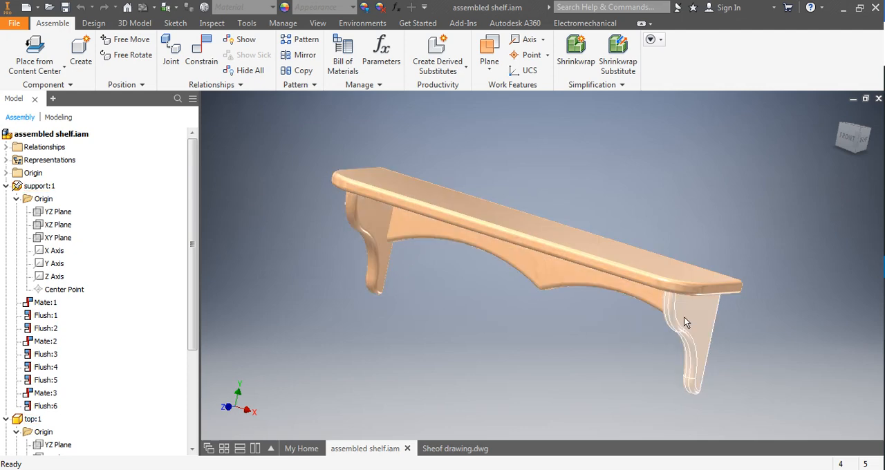
Open the shelf's near side bracket for in-place editing and start exporting the sketch under its extrusion
click(684, 320)
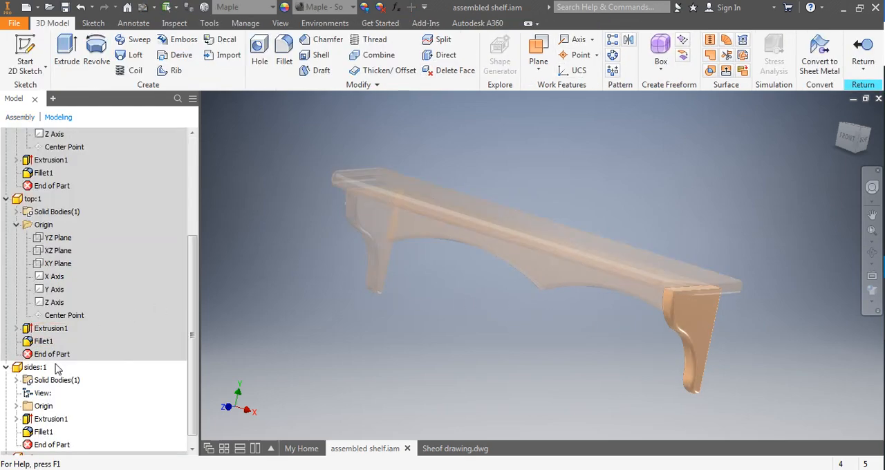
scroll(58, 369, down, 1)
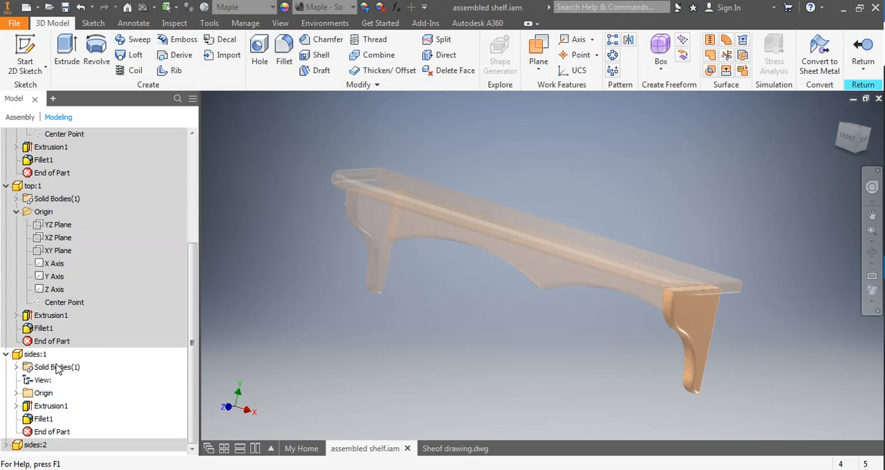
click(16, 408)
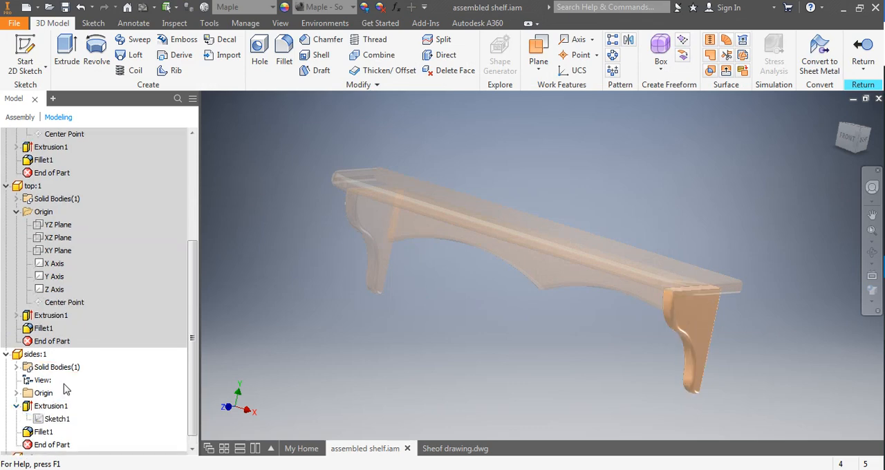
click(55, 406)
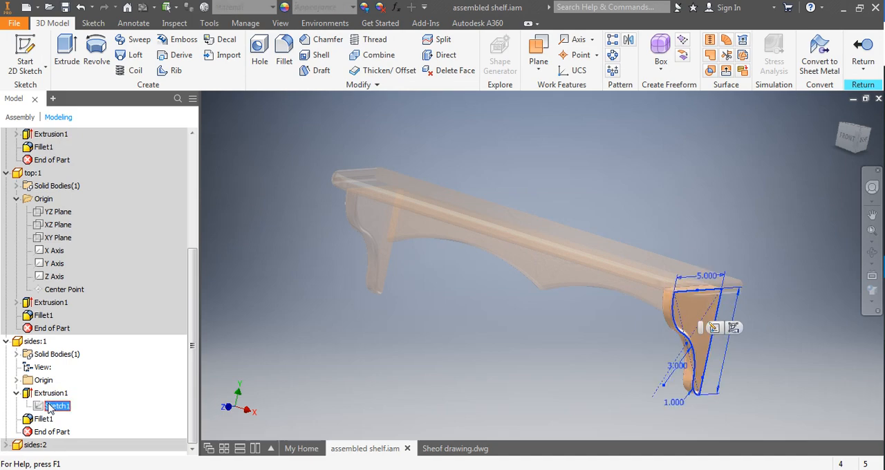
right_click(50, 408)
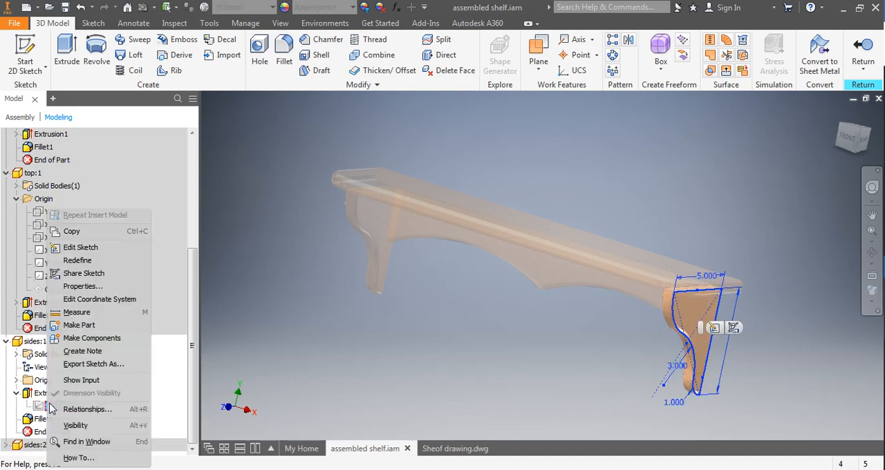
click(94, 365)
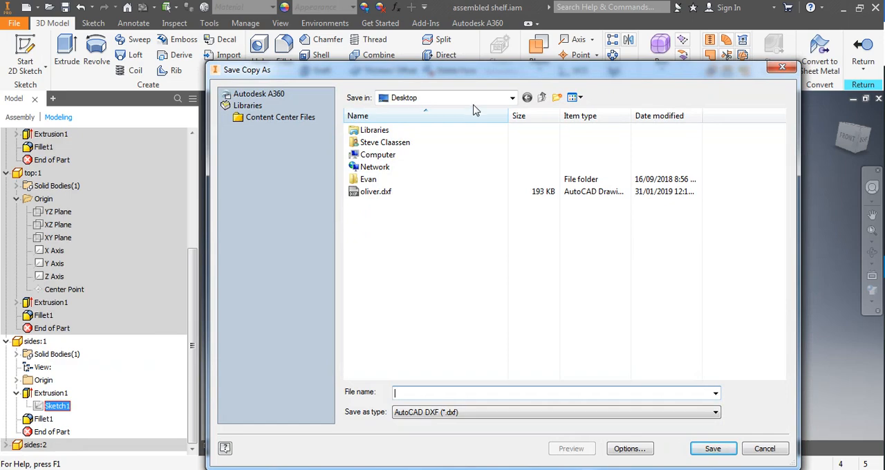
Set the export location to the Documents folder 00SCHOOL > 00MASTER SCHOOL DOCUMENTS > Wood 9 > shelf
double_click(405, 130)
double_click(386, 131)
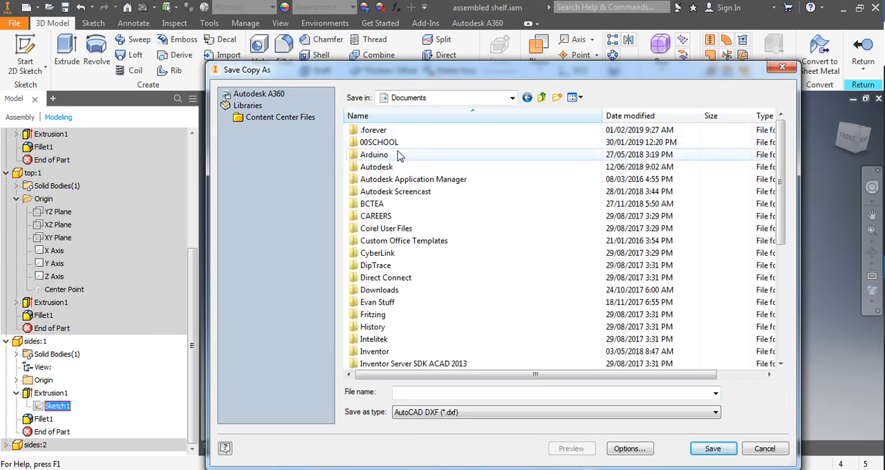
double_click(377, 142)
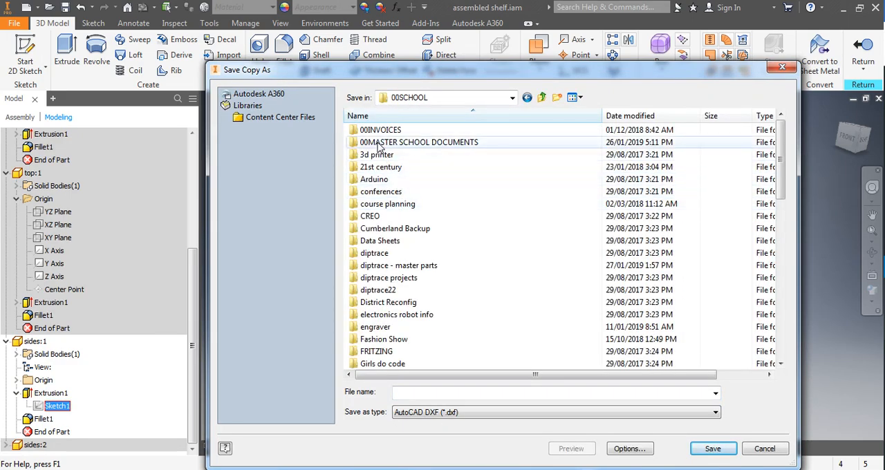
double_click(408, 142)
scroll(411, 304, down, 4)
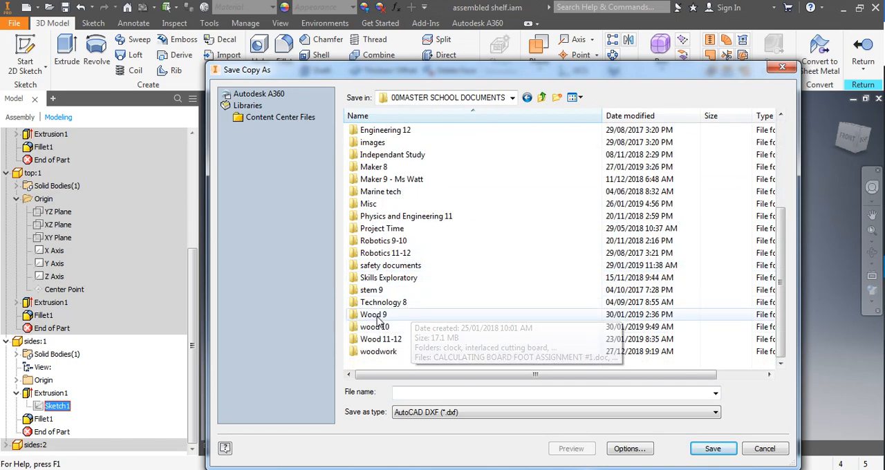
double_click(379, 318)
double_click(366, 229)
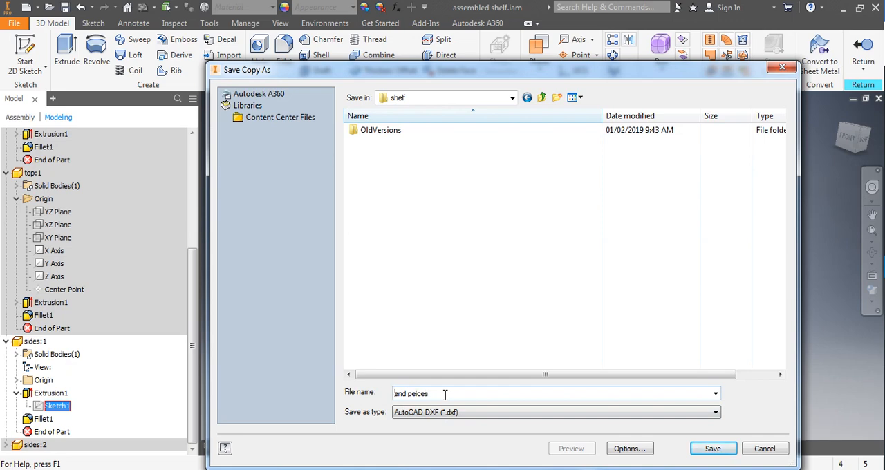
Save the sketch as the DXF file "Shelf end pieces" with the file version AutoCAD 2000/LT 2000 DXF
text(Shelf)
click(626, 449)
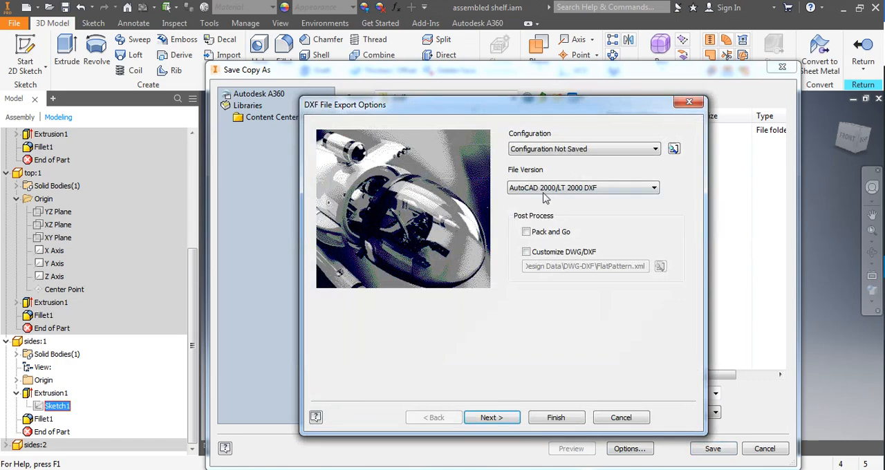
click(529, 190)
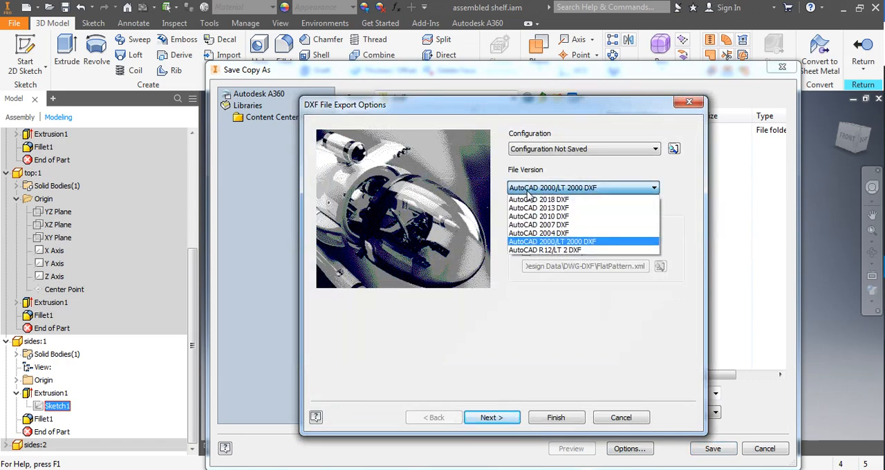
click(574, 242)
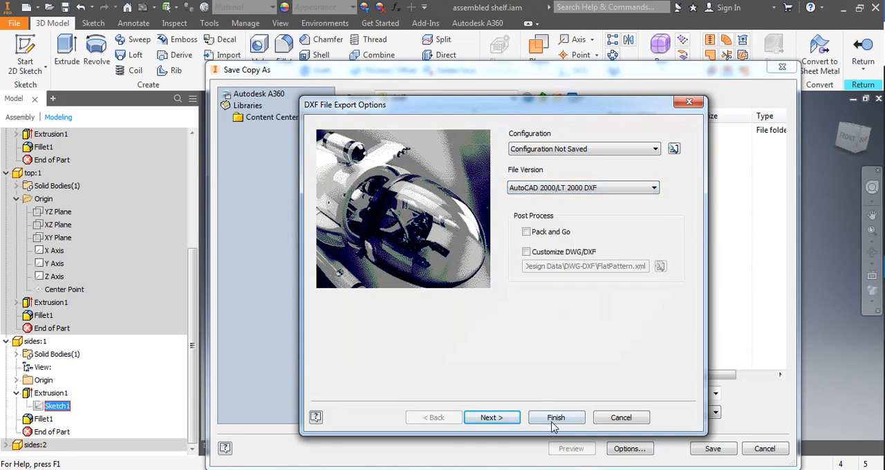
click(559, 418)
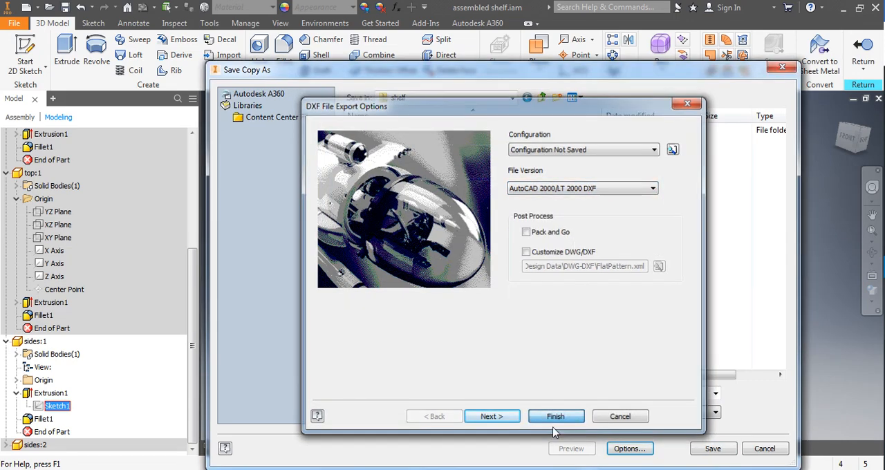
click(712, 449)
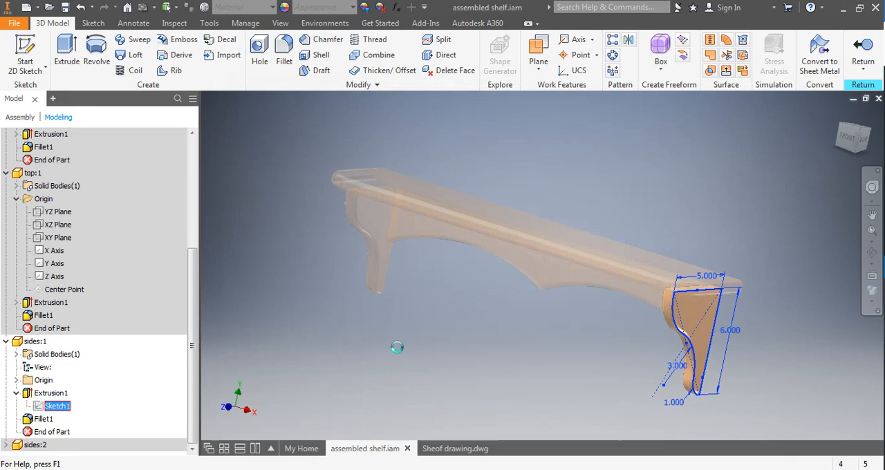
Switch to VCarve Pro and bring up the dialog for opening an existing file
click(391, 469)
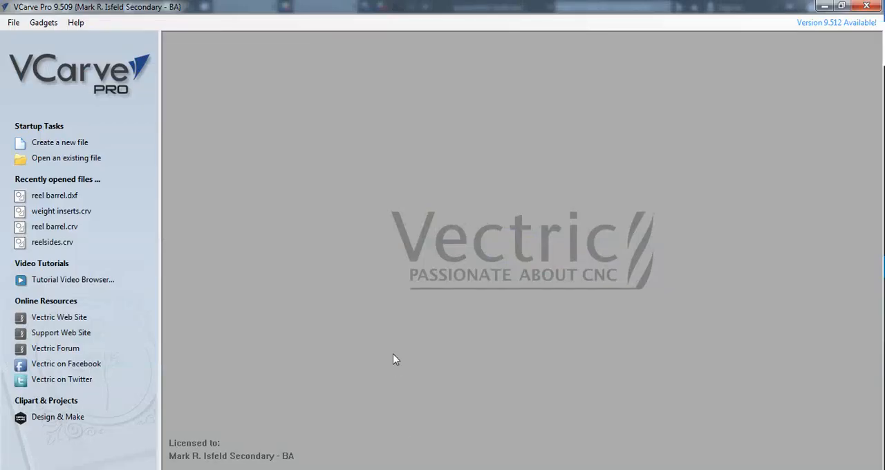
click(53, 143)
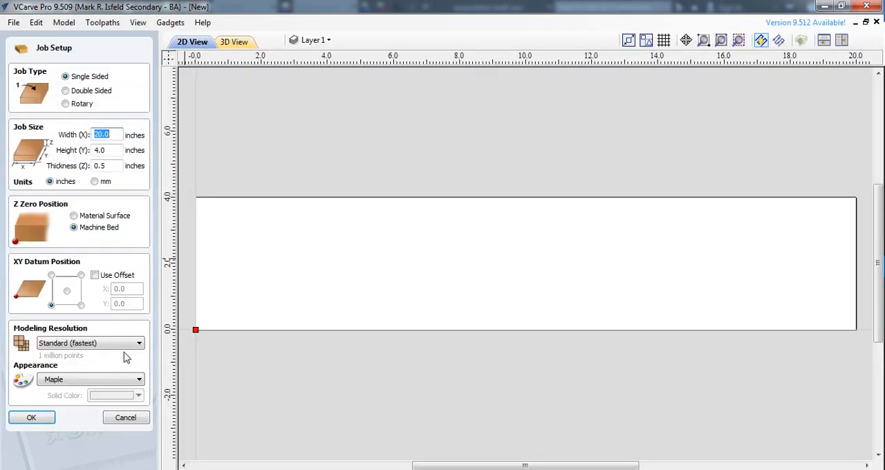
click(126, 419)
click(12, 24)
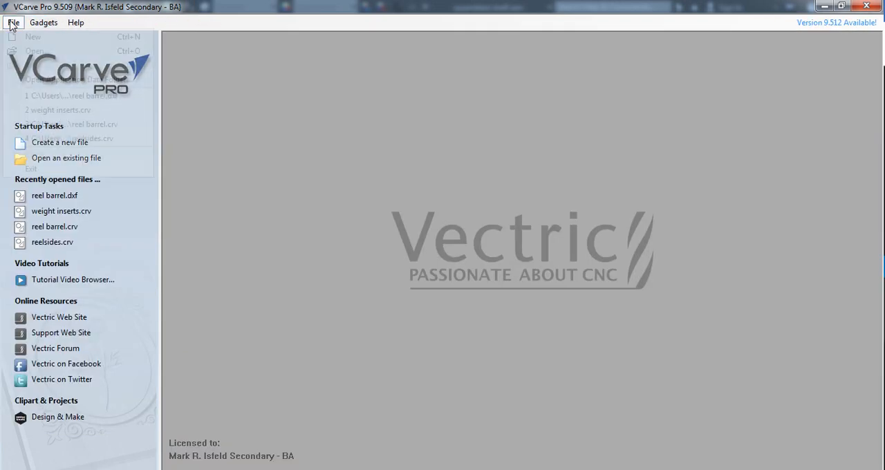
click(32, 54)
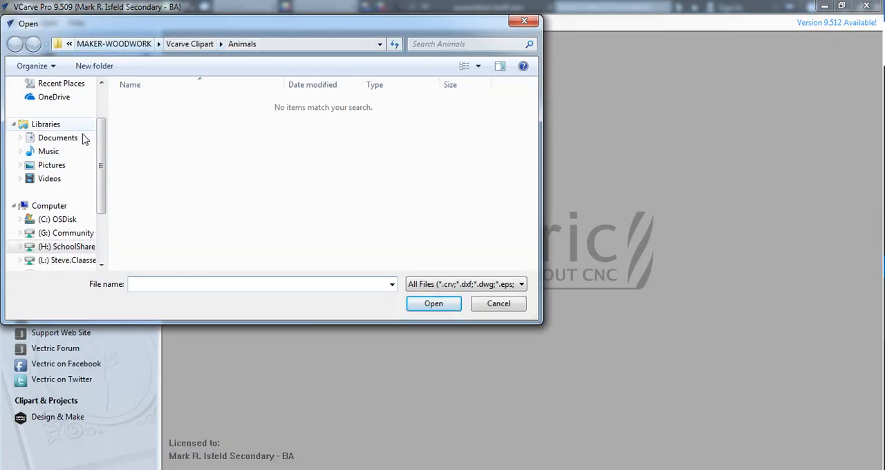
Open Shelf end pieces.dxf from the Documents folder 00SCHOOL > 00MASTER SCHOOL DOCUMENTS > Wood 9 > shelf
click(49, 139)
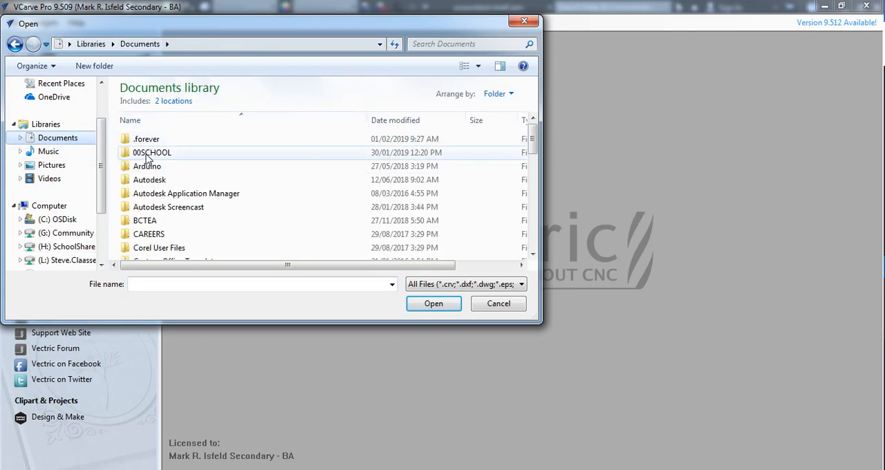
double_click(154, 153)
double_click(159, 154)
scroll(164, 197, down, 6)
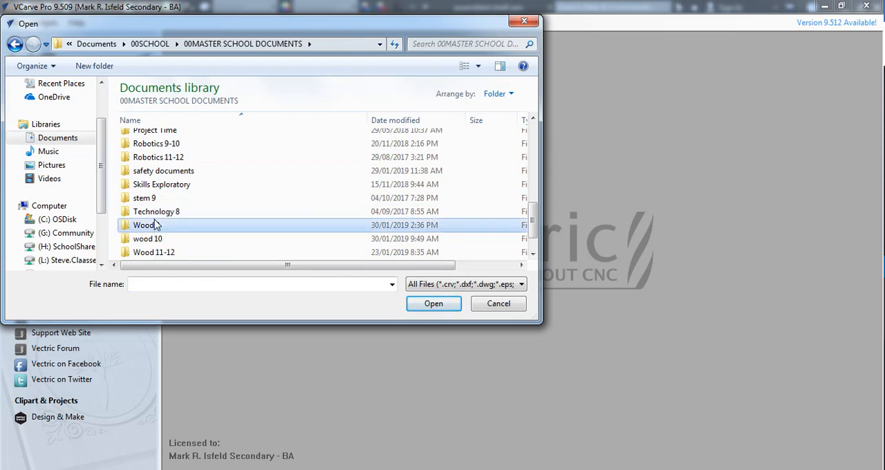
double_click(155, 224)
click(148, 253)
double_click(147, 250)
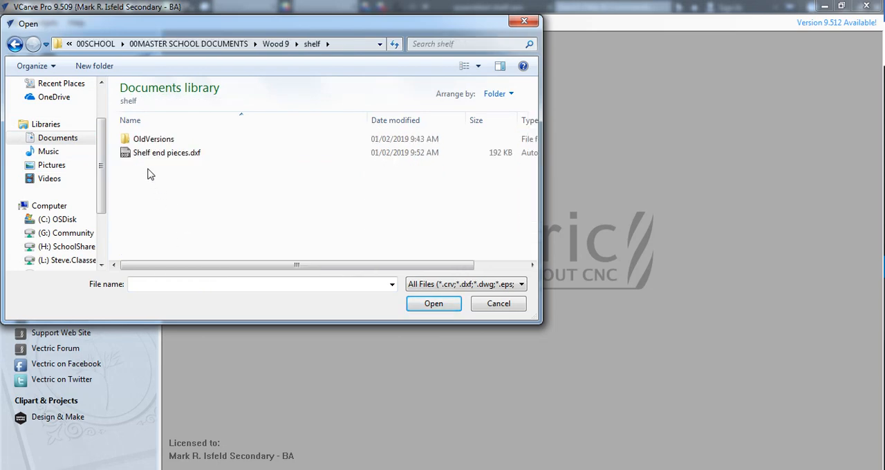
click(143, 153)
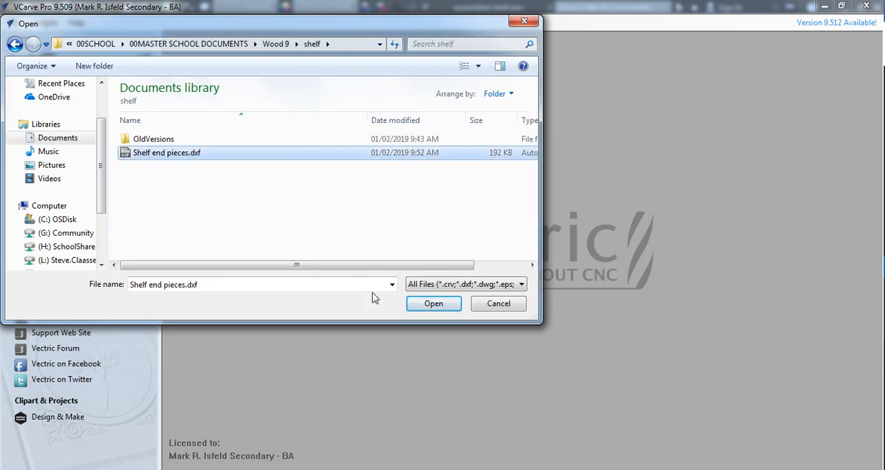
click(422, 308)
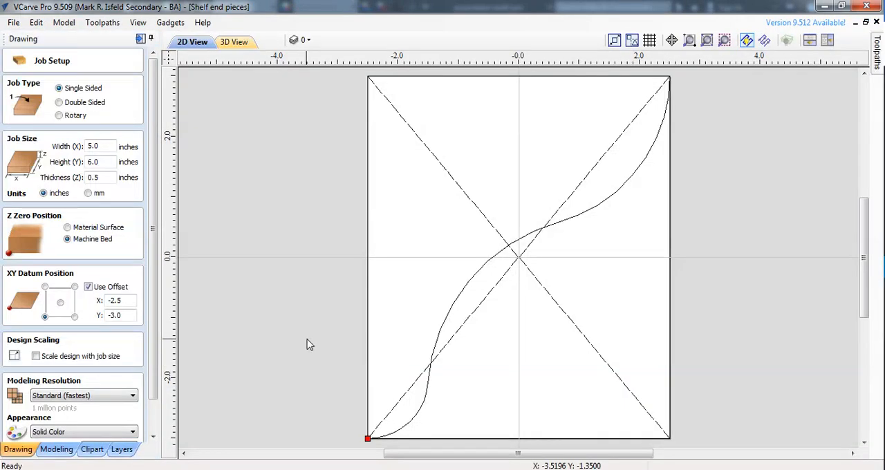
Set the job size to 6 inches wide, 10 inches high and .75 inches thick
scroll(327, 319, up, 1)
scroll(354, 307, down, 4)
scroll(521, 258, up, 1)
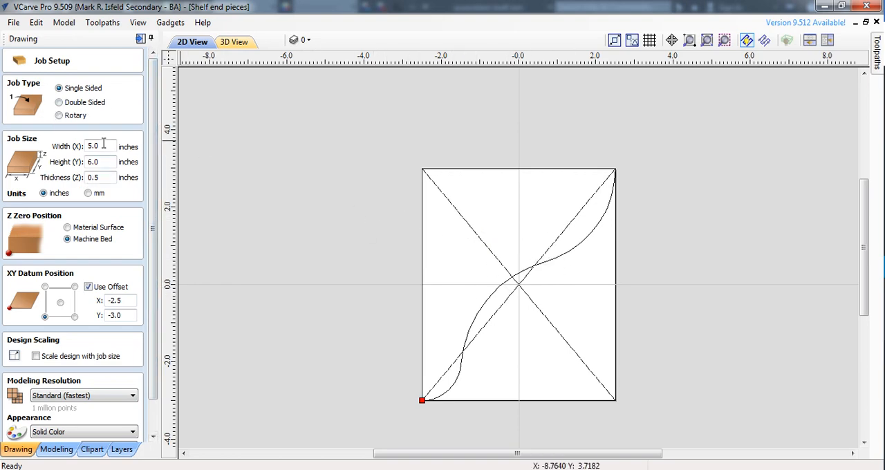
drag(106, 145, 85, 146)
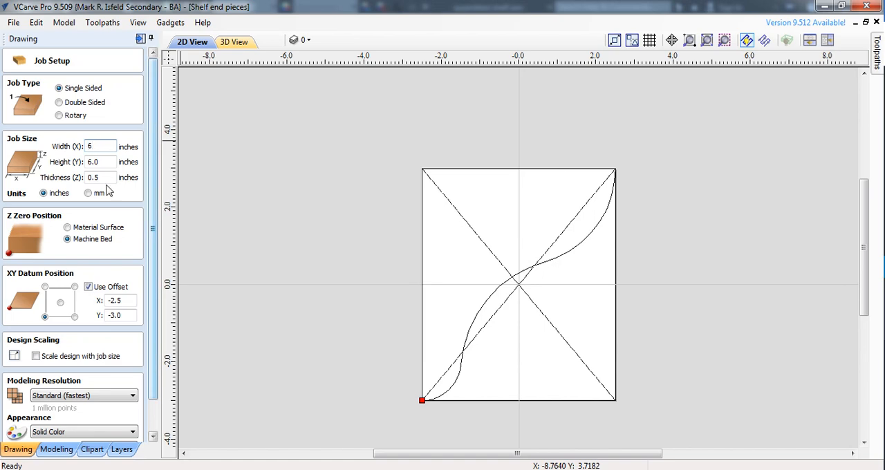
key(Return)
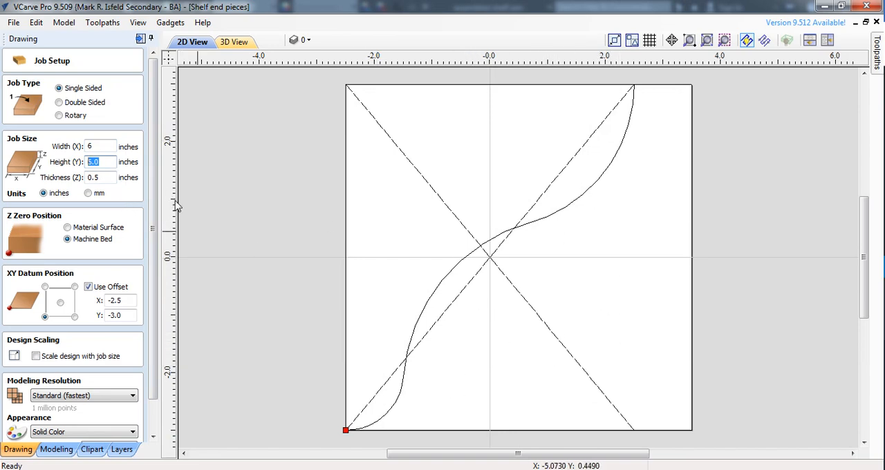
text(10)
click(101, 177)
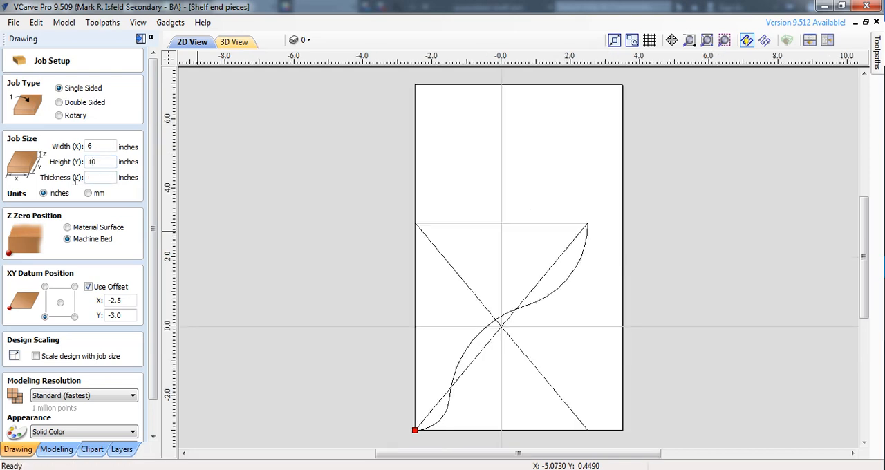
drag(76, 181, 73, 182)
Turn off the XY datum offset and apply the job setup
click(88, 287)
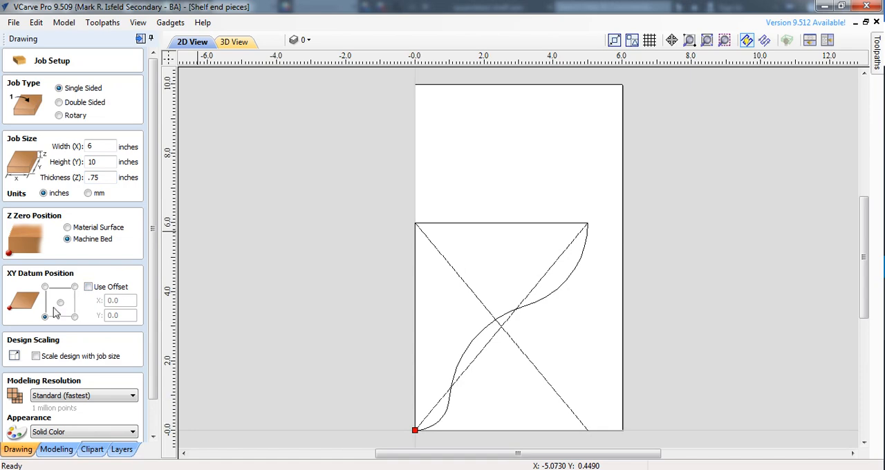
scroll(62, 316, down, 1)
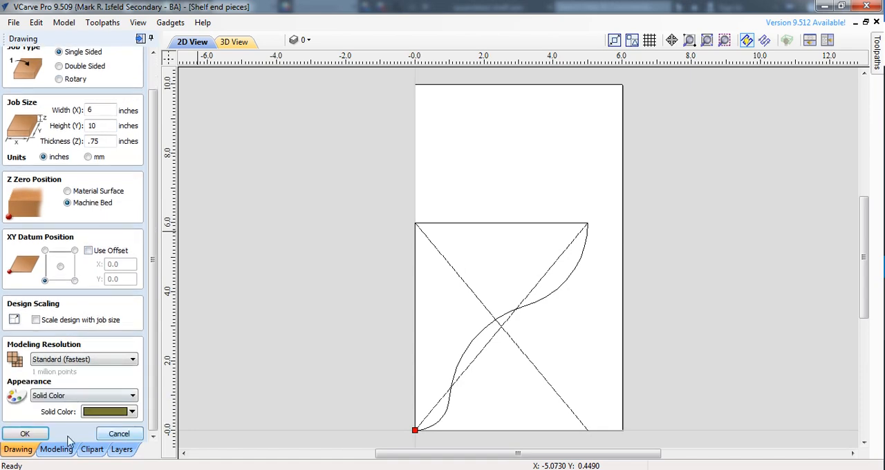
key(Return)
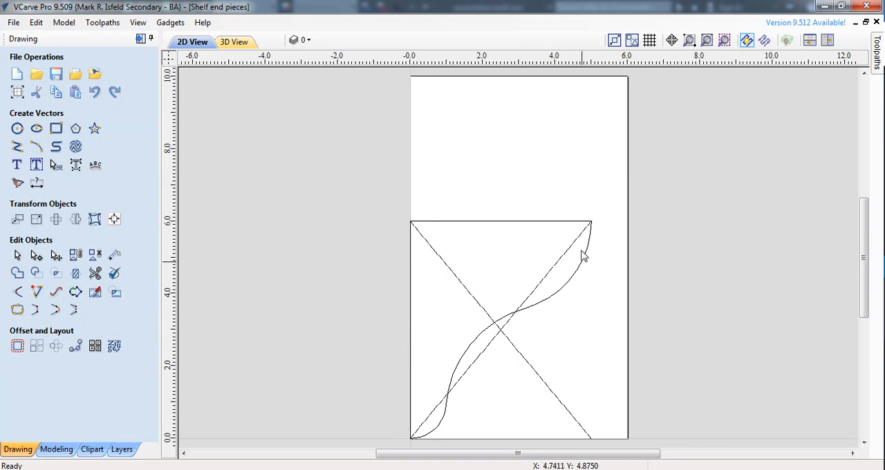
Delete the construction-line pieces running to the lower-right corner and through the centre where the two diagonals cross
mouse_move(657, 340)
mouse_down()
mouse_move(527, 404)
mouse_move(522, 443)
mouse_up()
click(636, 411)
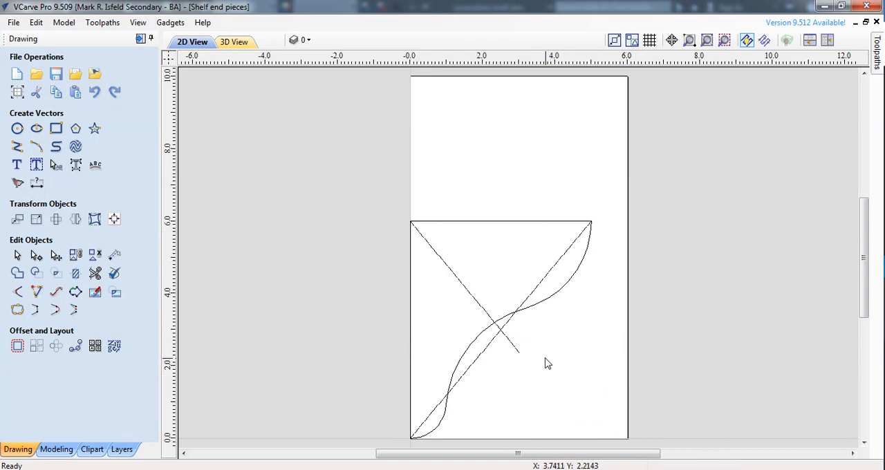
scroll(519, 349, up, 2)
drag(505, 296, 443, 360)
key(Delete)
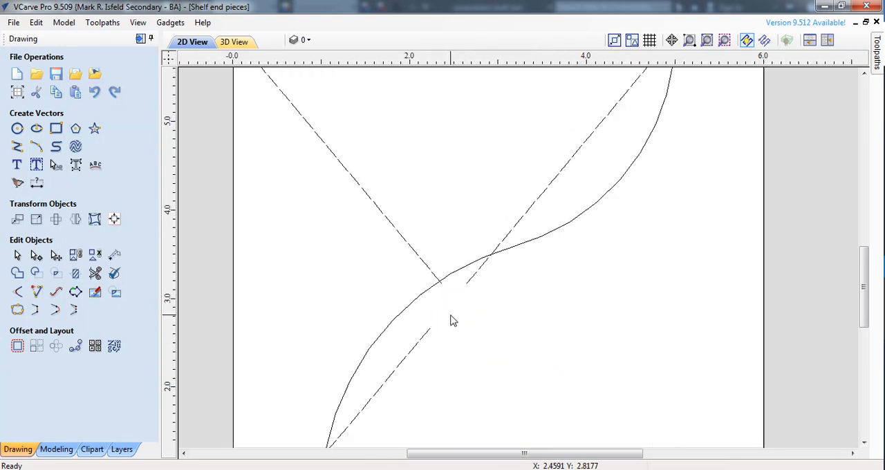
drag(452, 315, 416, 357)
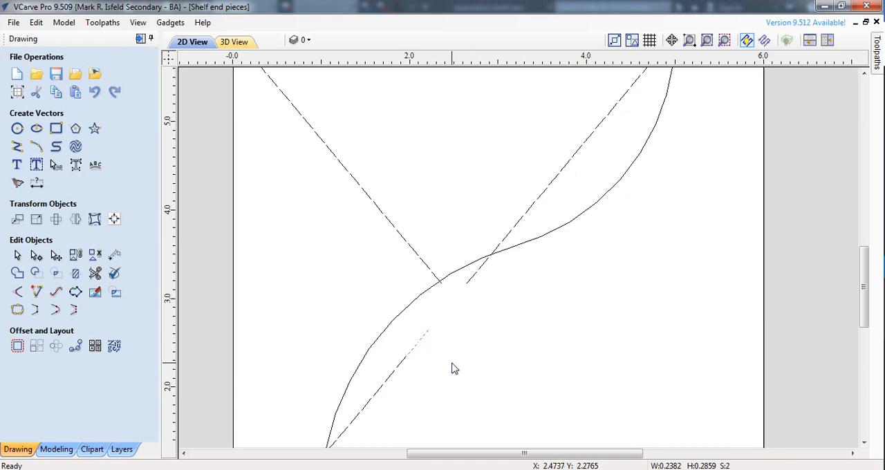
key(Delete)
Delete the remaining pieces of the dashed diagonals from the upper-left, upper-right and lower-left areas of the bracket outline
scroll(460, 365, up, 2)
scroll(460, 365, down, 5)
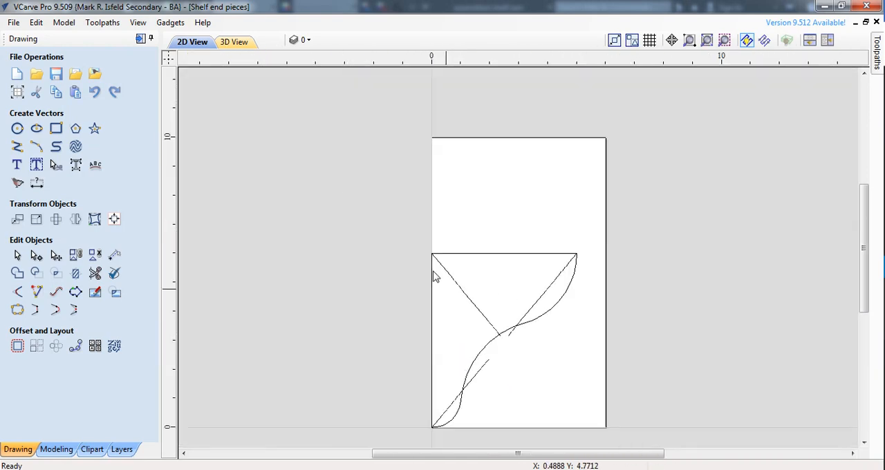
drag(405, 230, 505, 322)
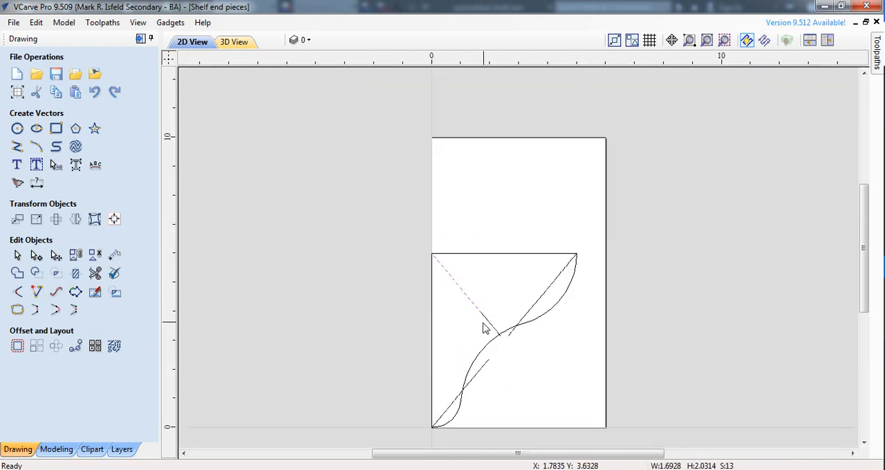
key(Delete)
drag(405, 222, 599, 301)
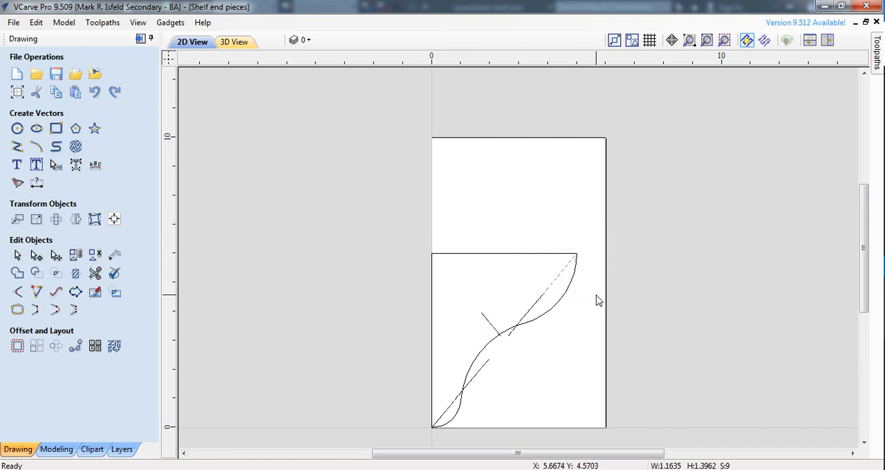
key(Delete)
drag(454, 270, 577, 367)
key(Delete)
drag(380, 332, 571, 435)
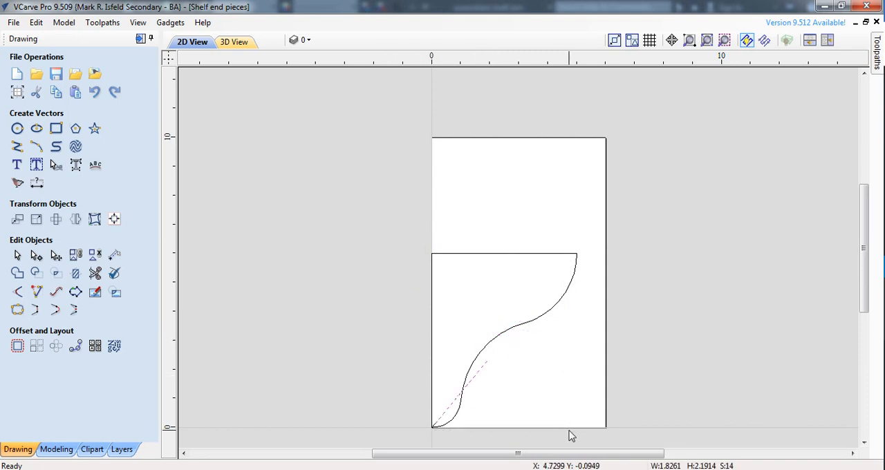
key(Delete)
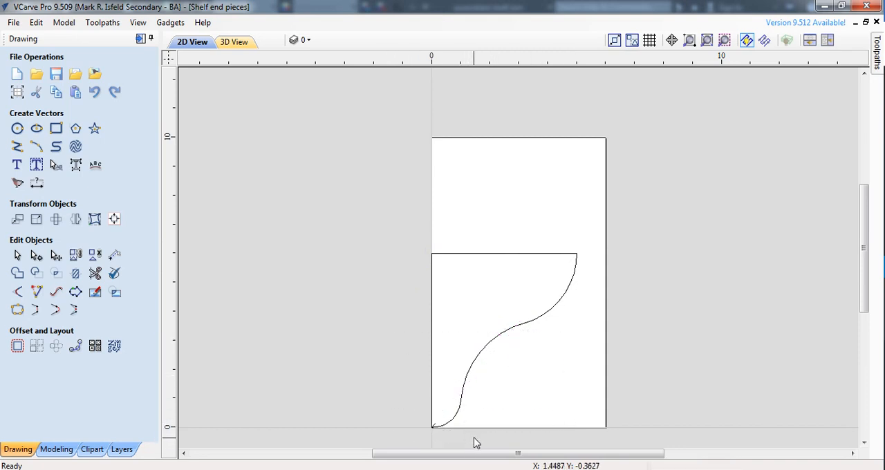
Delete the short leftover diagonal fragment at the bracket's lower-left corner near the origin
scroll(459, 431, up, 1)
scroll(459, 431, up, 2)
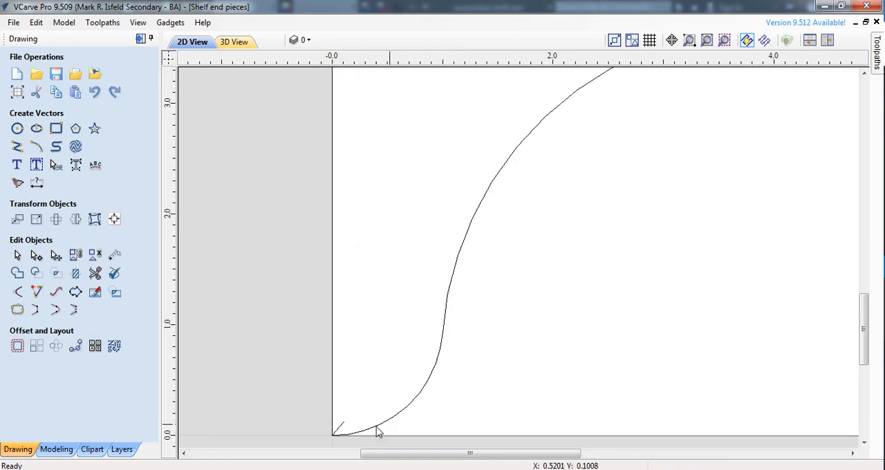
click(355, 429)
key(Escape)
scroll(447, 328, down, 5)
scroll(447, 328, down, 2)
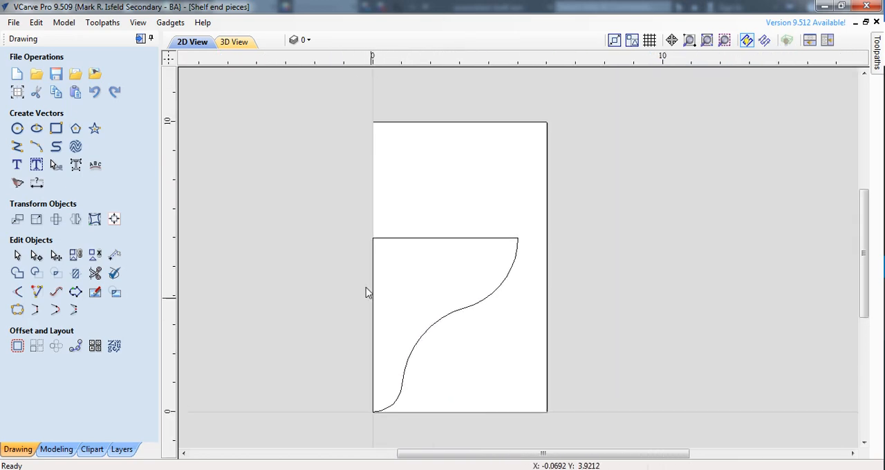
Move the whole bracket outline to the upper part of the material, centred at about X 3, Y 6.56 inches
drag(343, 211, 546, 430)
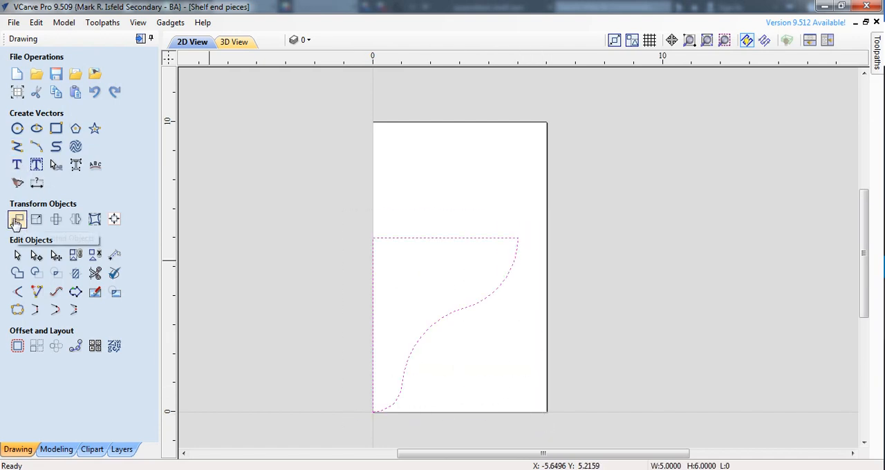
click(18, 219)
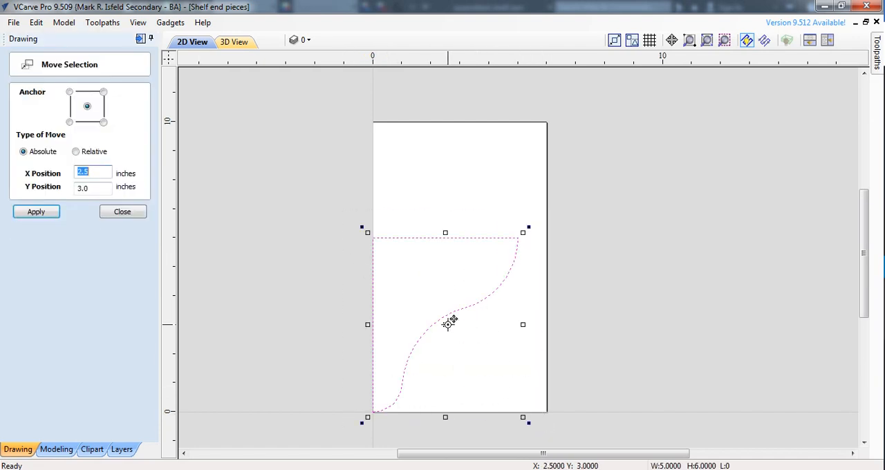
drag(447, 320, 465, 222)
click(318, 228)
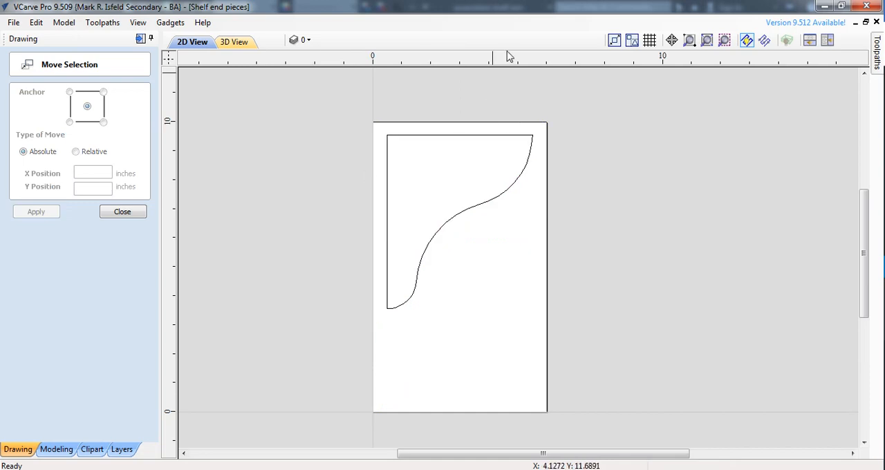
Place guidelines along the material's top and left edges and about 0.25 inch inside each of them
scroll(468, 111, up, 2)
scroll(468, 111, up, 1)
scroll(492, 159, up, 1)
scroll(431, 170, down, 1)
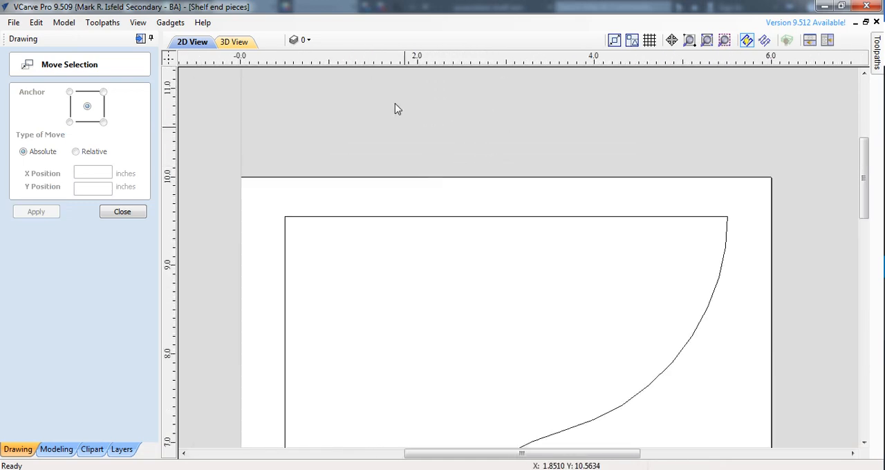
drag(372, 64, 375, 177)
drag(328, 64, 332, 199)
middle_drag(295, 276, 287, 238)
drag(173, 252, 235, 255)
drag(168, 263, 258, 262)
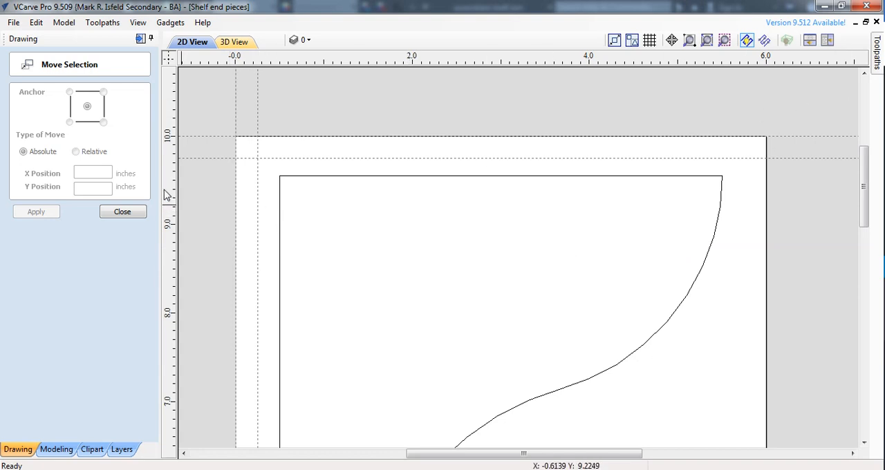
Place guidelines along the material's right edge and about 0.25 inch inside it, and leave the Move tool
drag(166, 195, 766, 220)
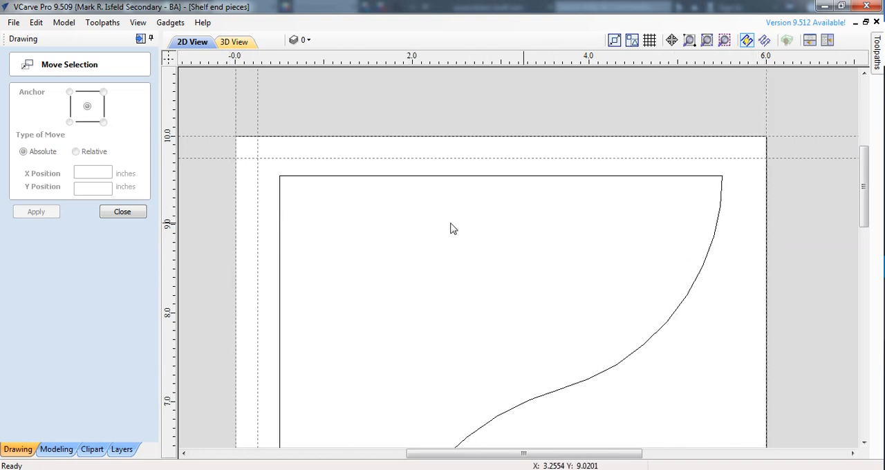
drag(169, 239, 745, 253)
scroll(241, 312, up, 2)
scroll(246, 314, down, 5)
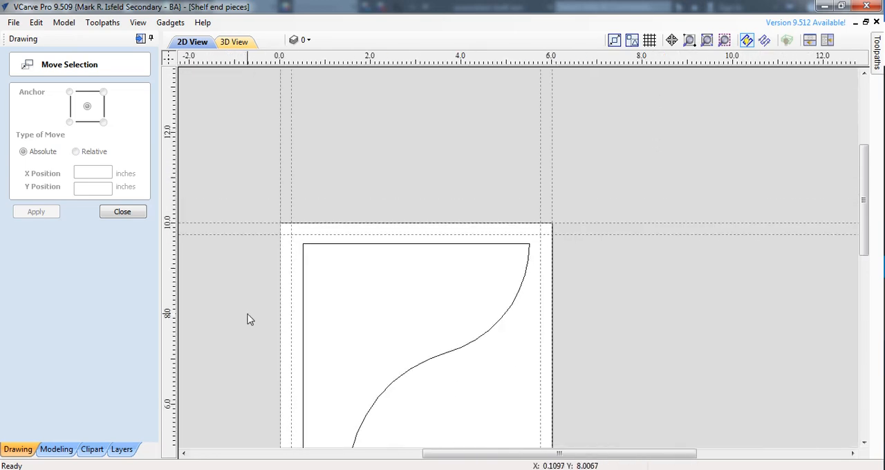
middle_drag(252, 316, 239, 167)
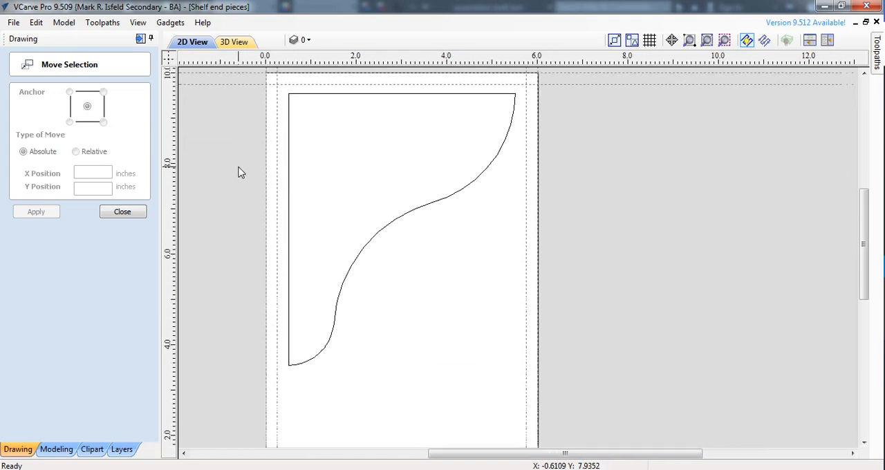
click(122, 211)
Copy the bracket outline to a spot below and to the right of the original, centred at about X 6, Y 3.03 inches
scroll(253, 90, down, 1)
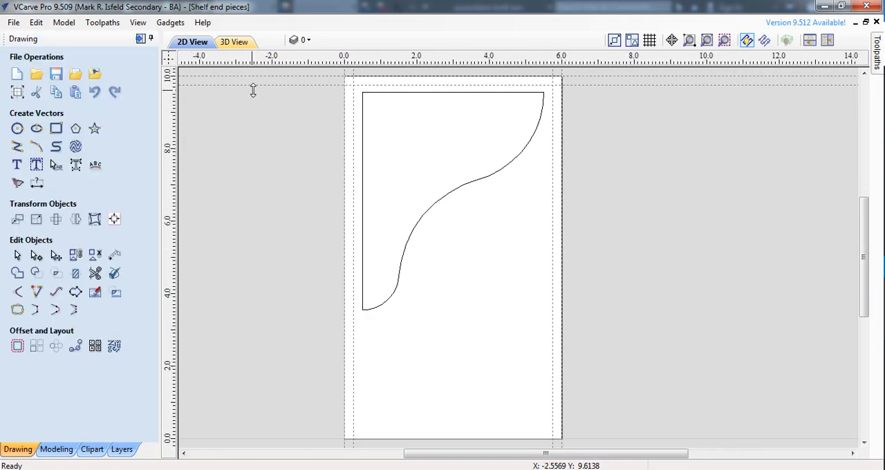
drag(332, 92, 608, 325)
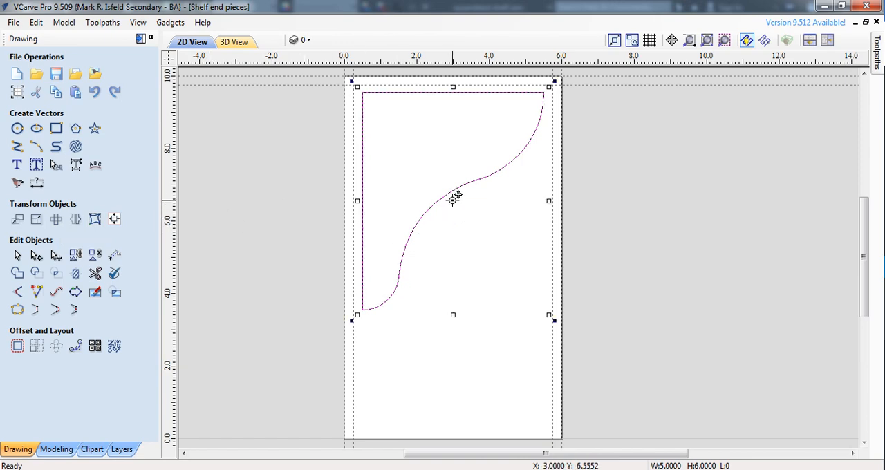
drag(456, 202, 564, 329)
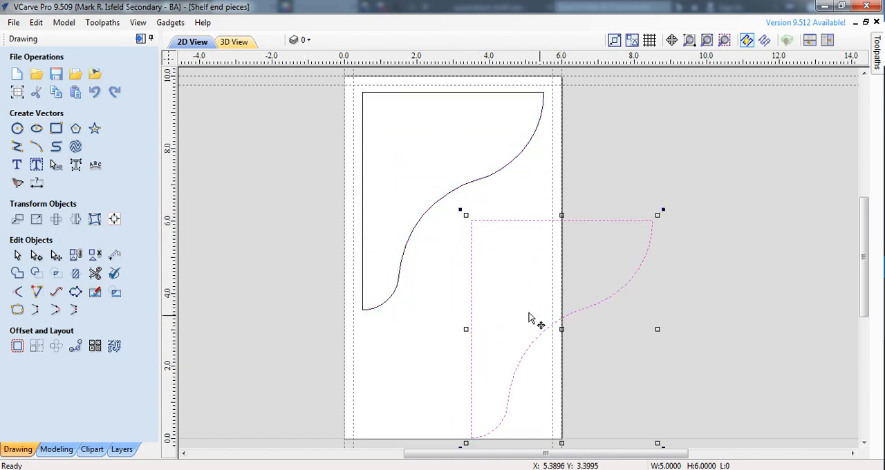
Rotate the copied bracket 180 degrees about its centre
click(56, 219)
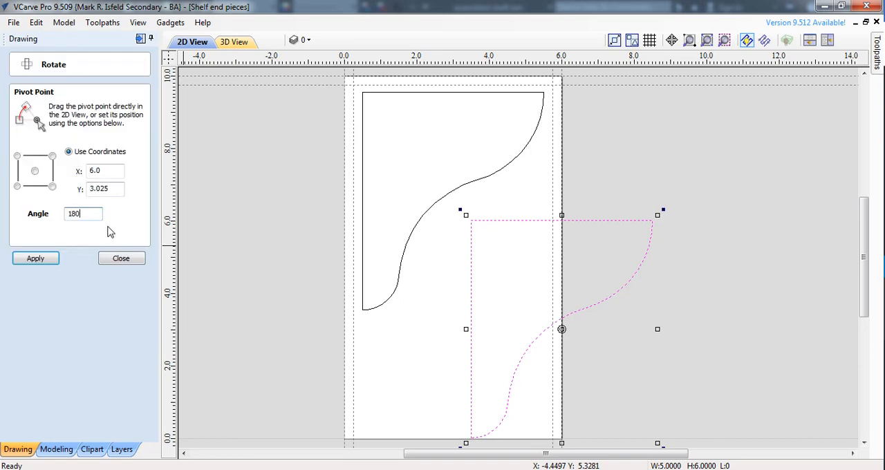
text(180)
click(35, 258)
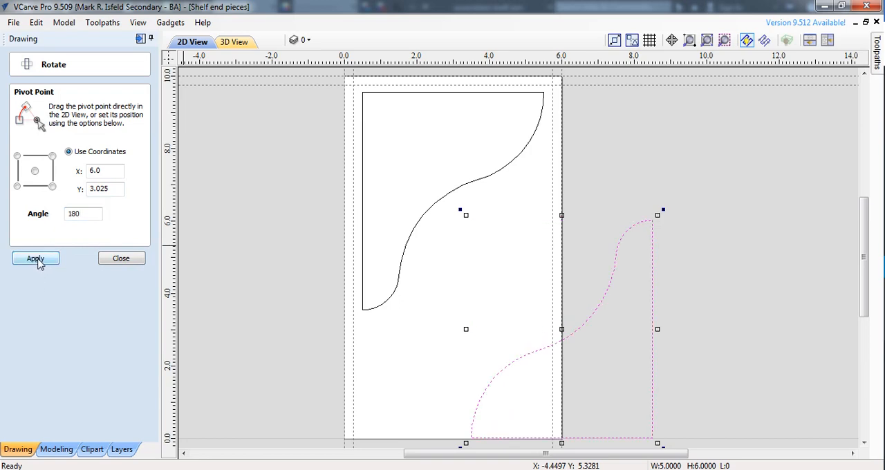
click(111, 261)
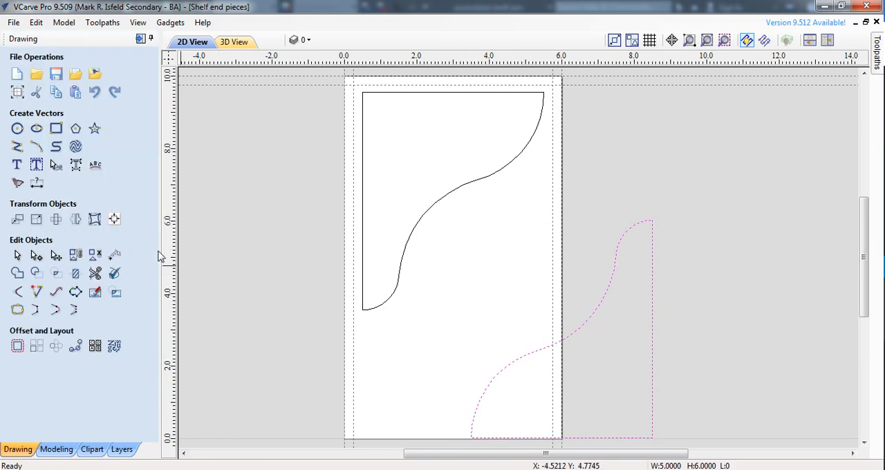
Move the rotated copy beneath the original bracket so their curves nest, centred at X 3 inches on the material
click(17, 220)
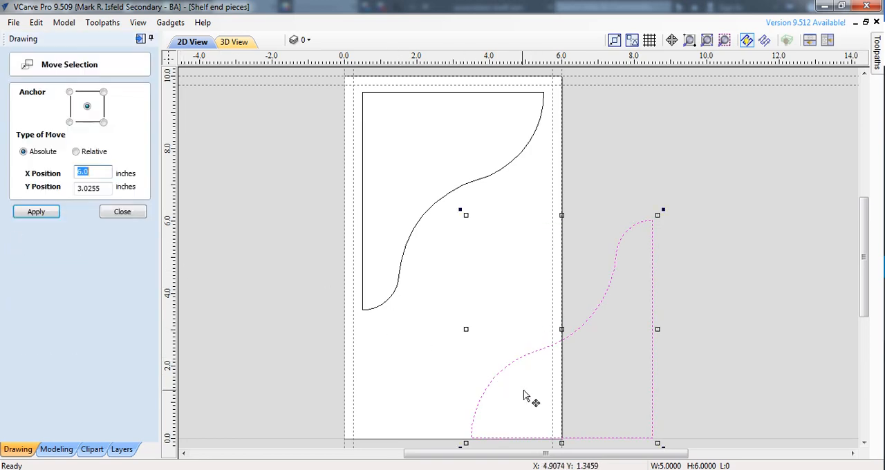
drag(563, 329, 449, 292)
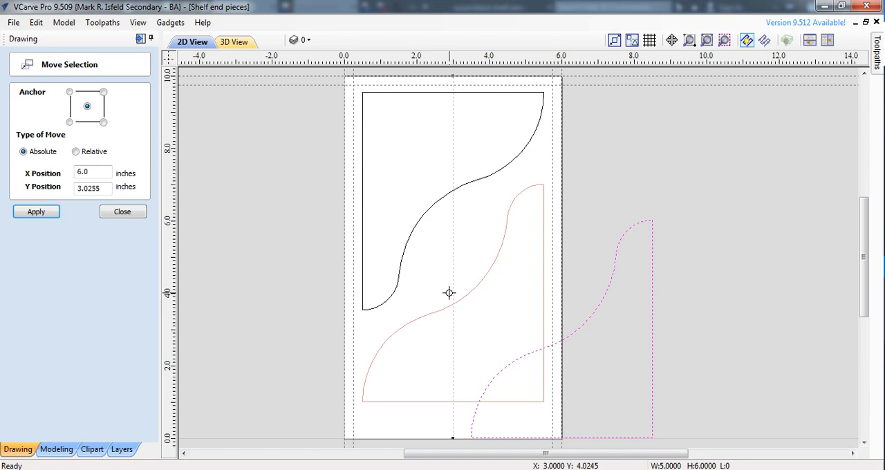
drag(449, 293, 452, 280)
click(233, 339)
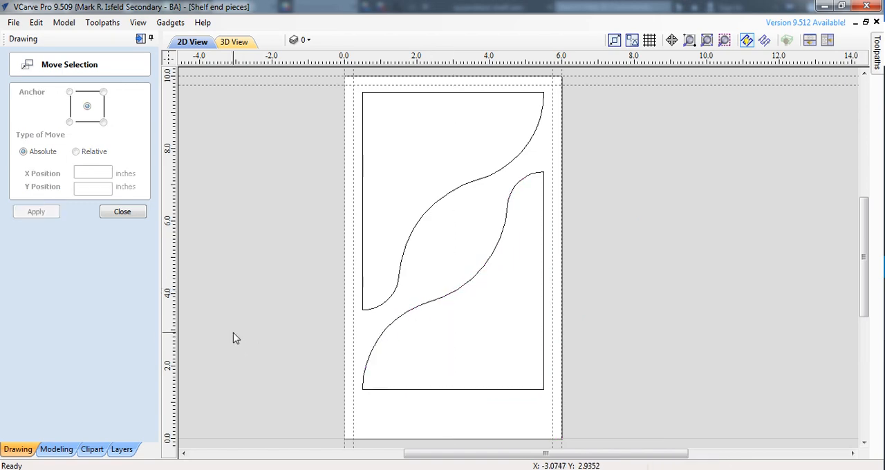
click(119, 212)
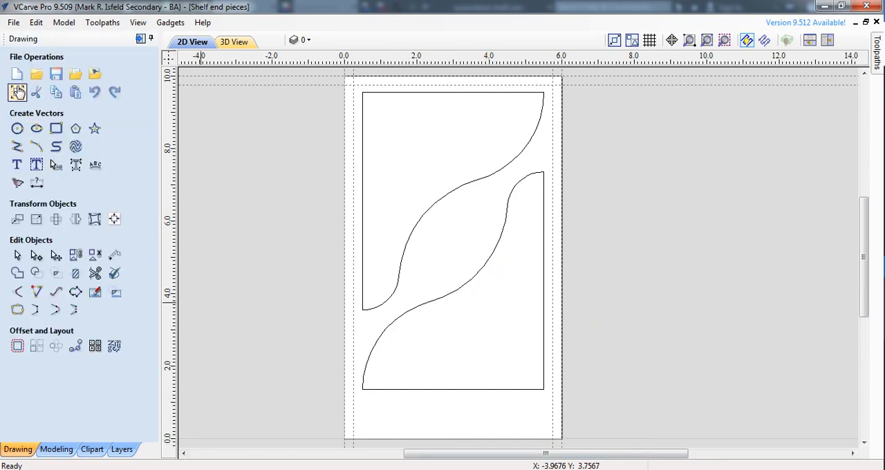
Reduce the job height to 9 inches and apply the job setup
click(17, 94)
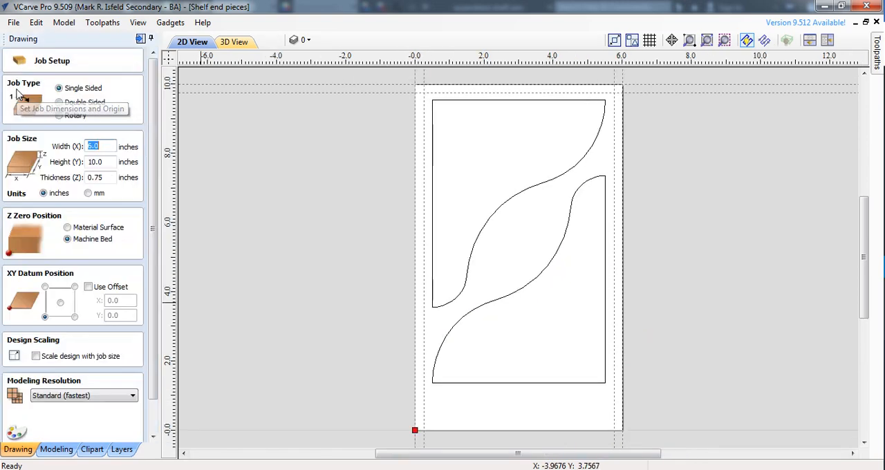
key(Tab)
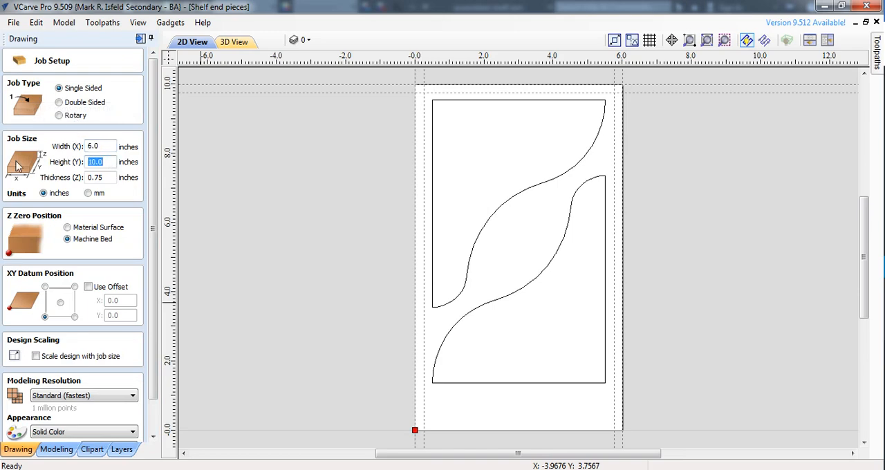
key(Return)
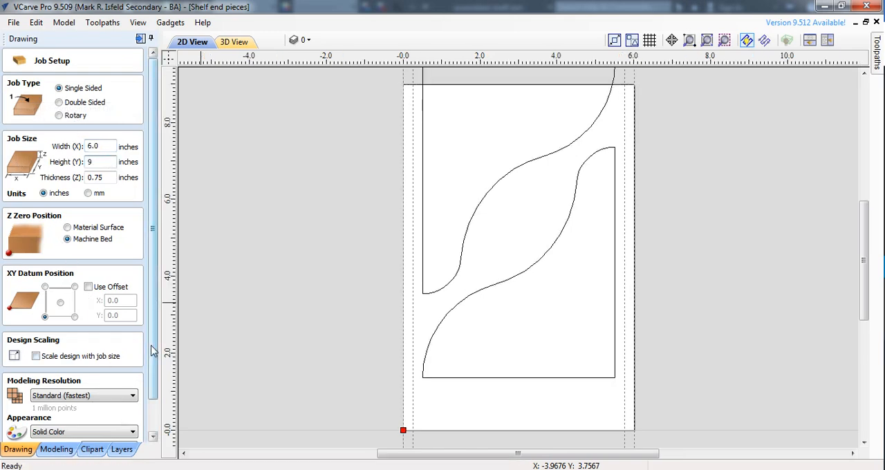
scroll(158, 368, down, 2)
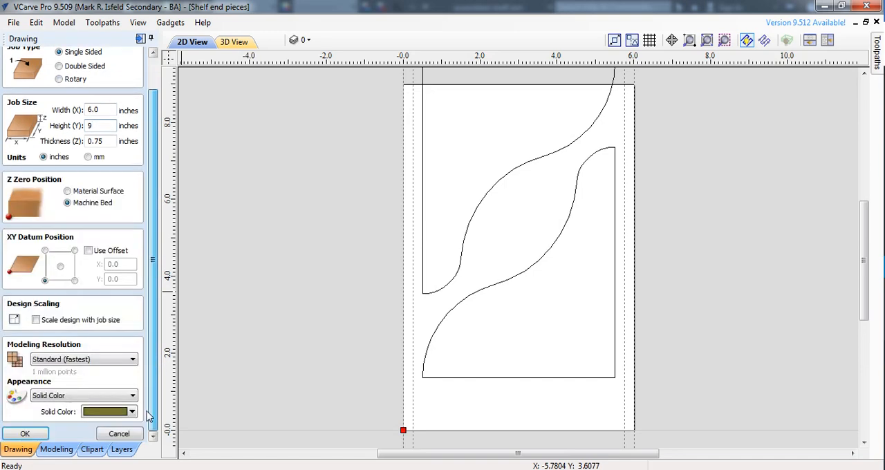
click(22, 431)
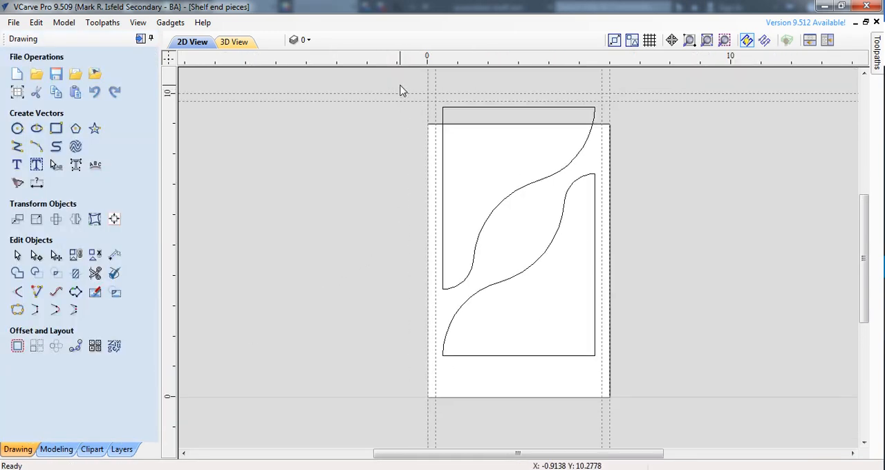
Move both brackets down together so they sit centred within the shortened material
drag(400, 81, 651, 365)
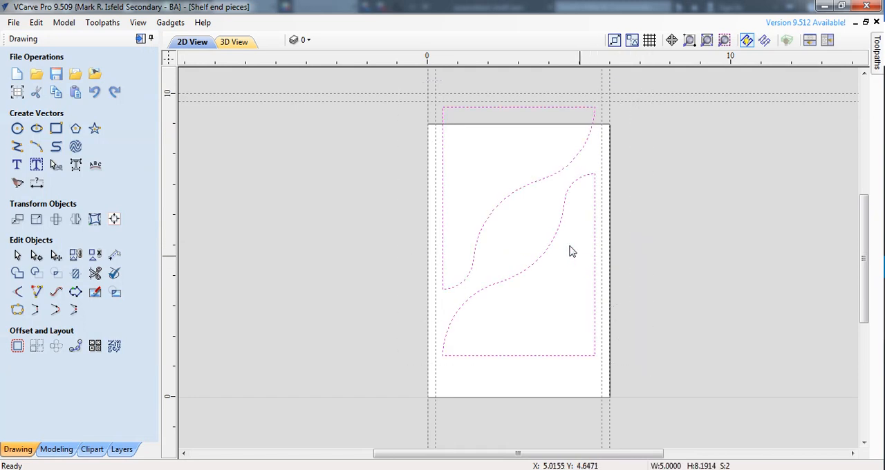
click(17, 220)
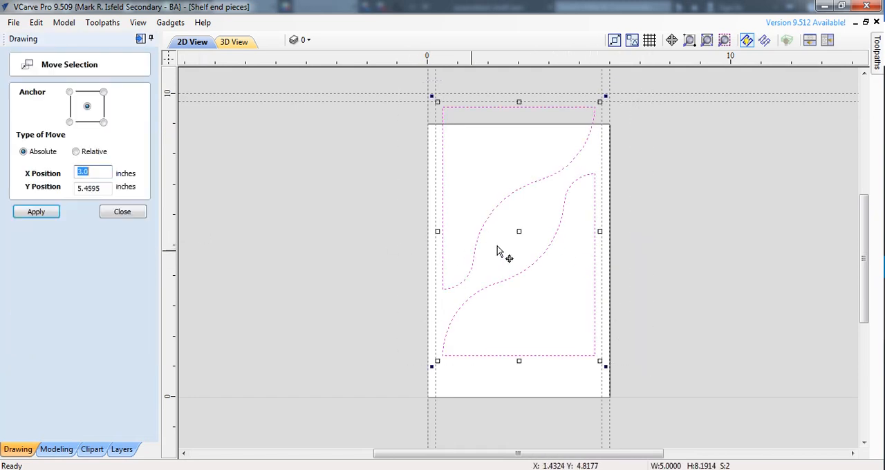
drag(519, 231, 517, 260)
click(316, 274)
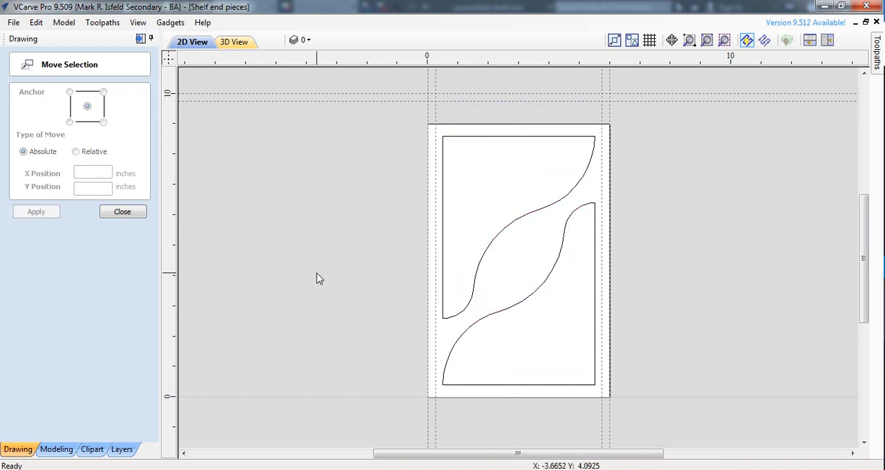
click(116, 213)
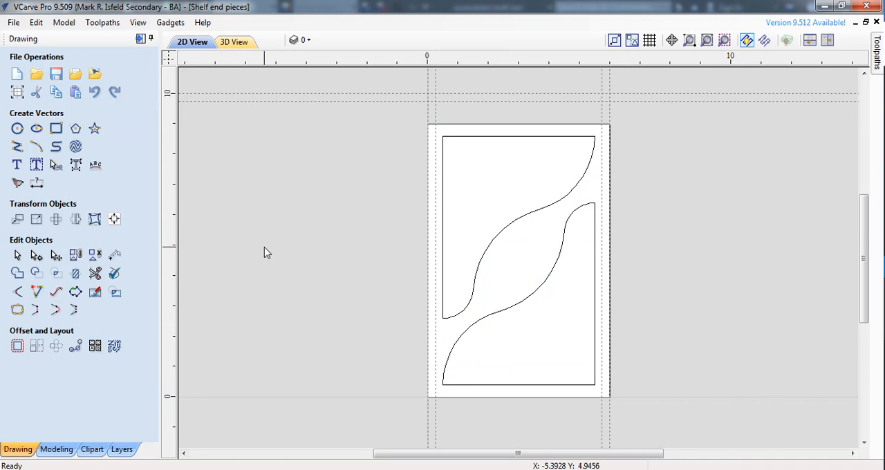